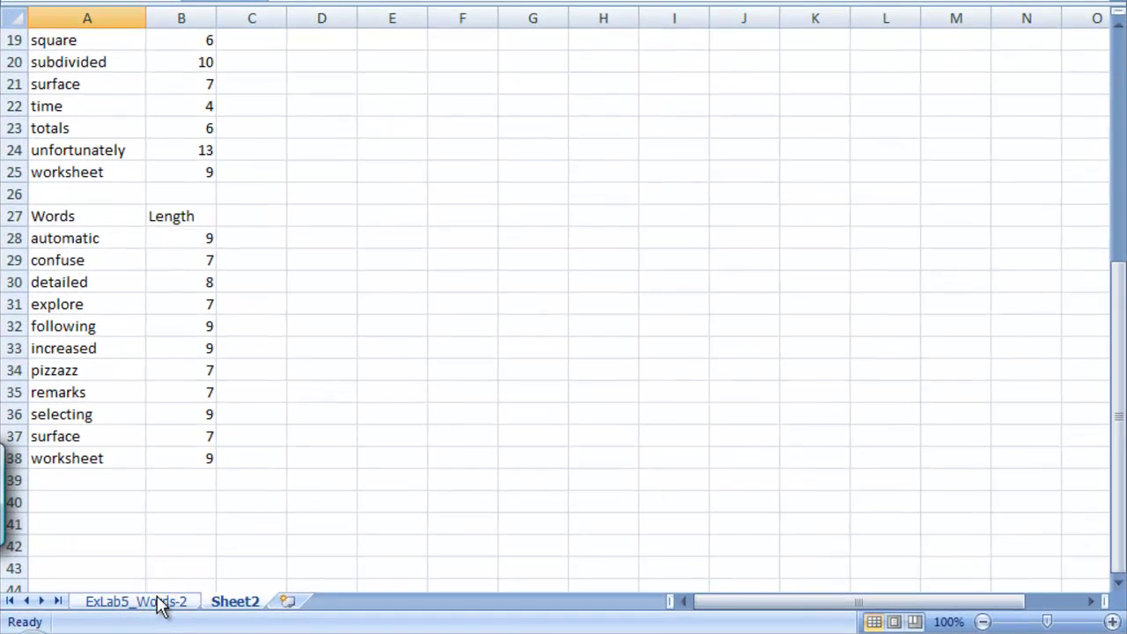
Copy the words and their lengths in A1:B24 of the ExLab5_Words-2 sheet
scroll(121, 216, up, 6)
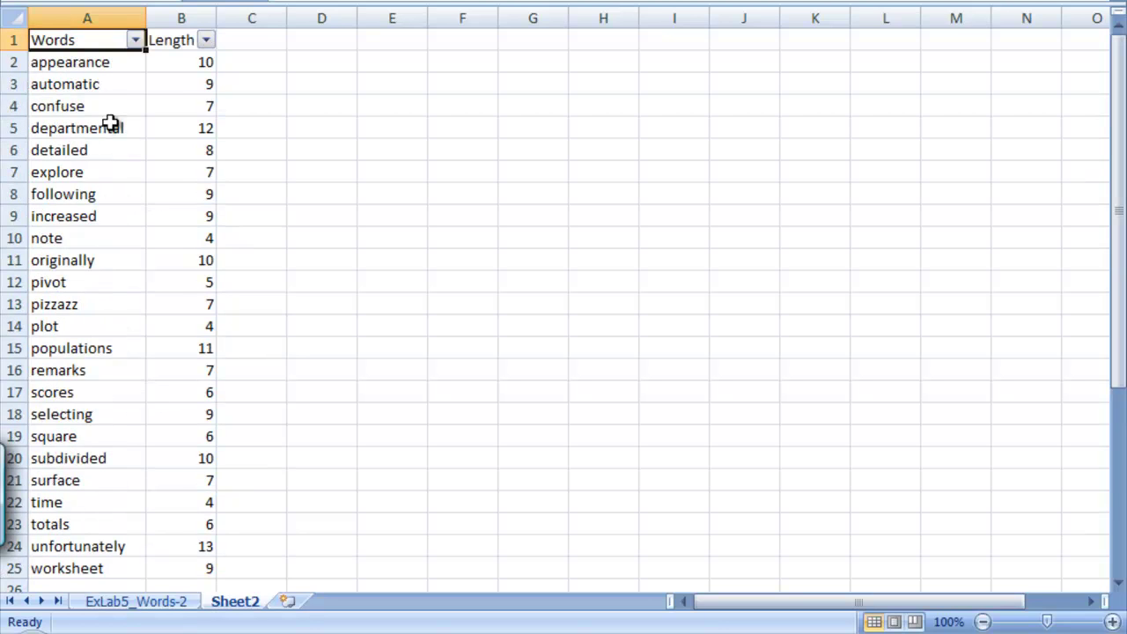
click(148, 601)
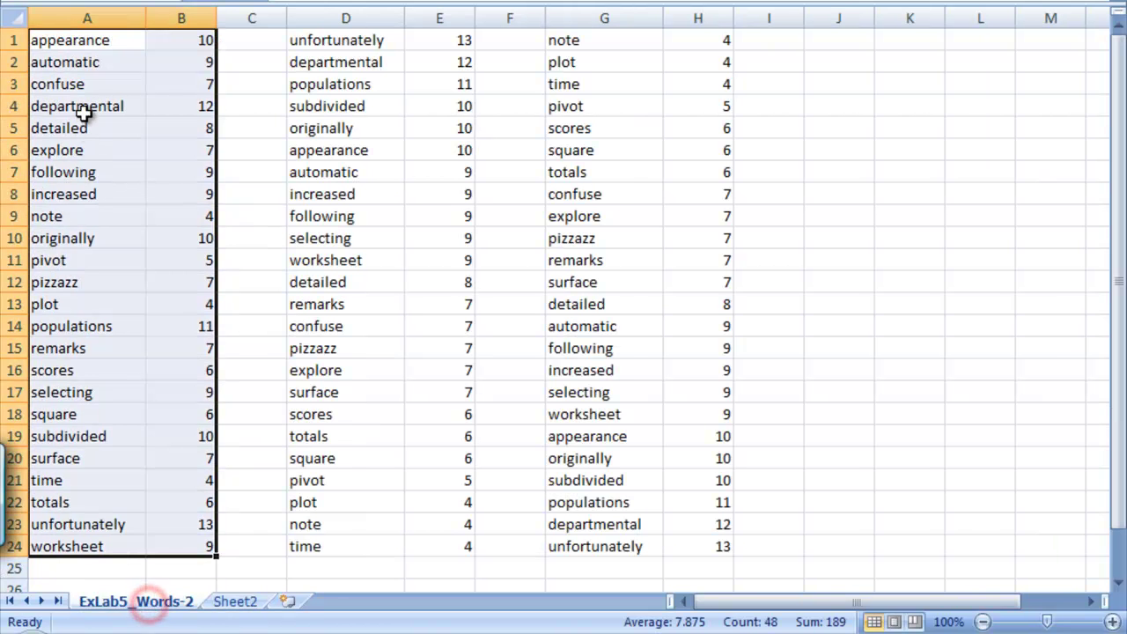
click(97, 150)
drag(52, 43, 182, 546)
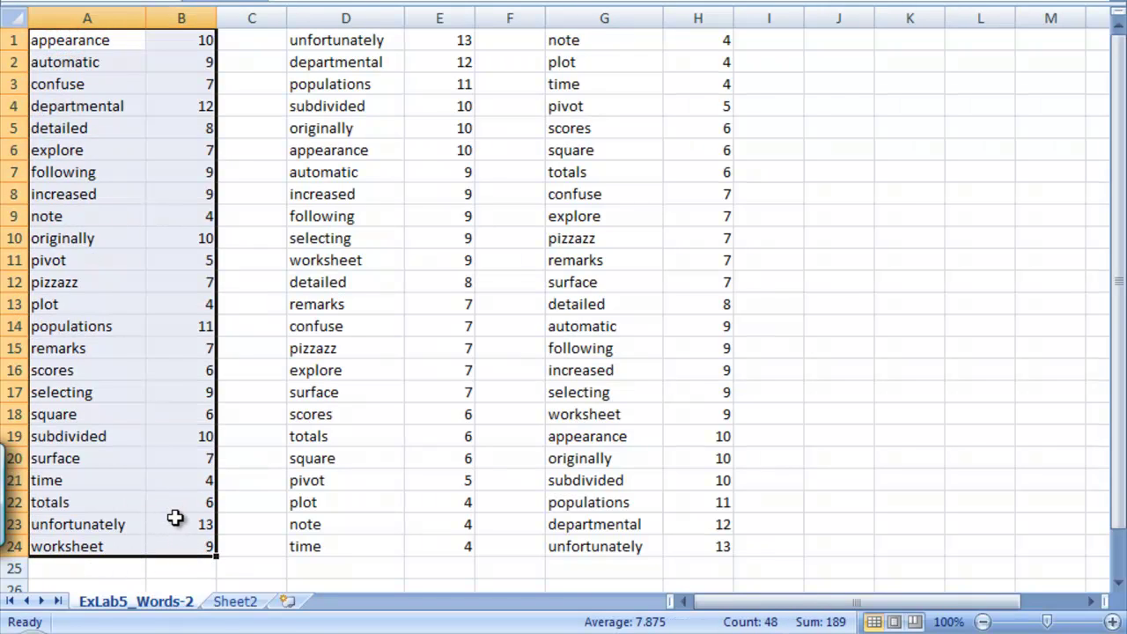
key(ctrl+c)
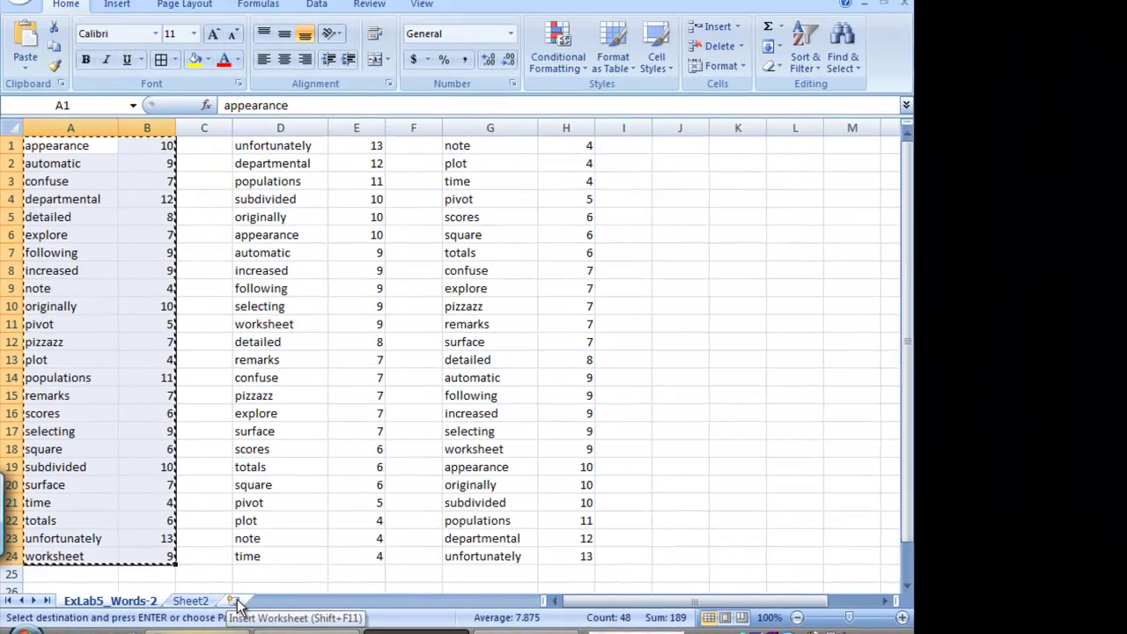
Add a new worksheet and paste the copied word list transposed, starting at cell A1
click(236, 602)
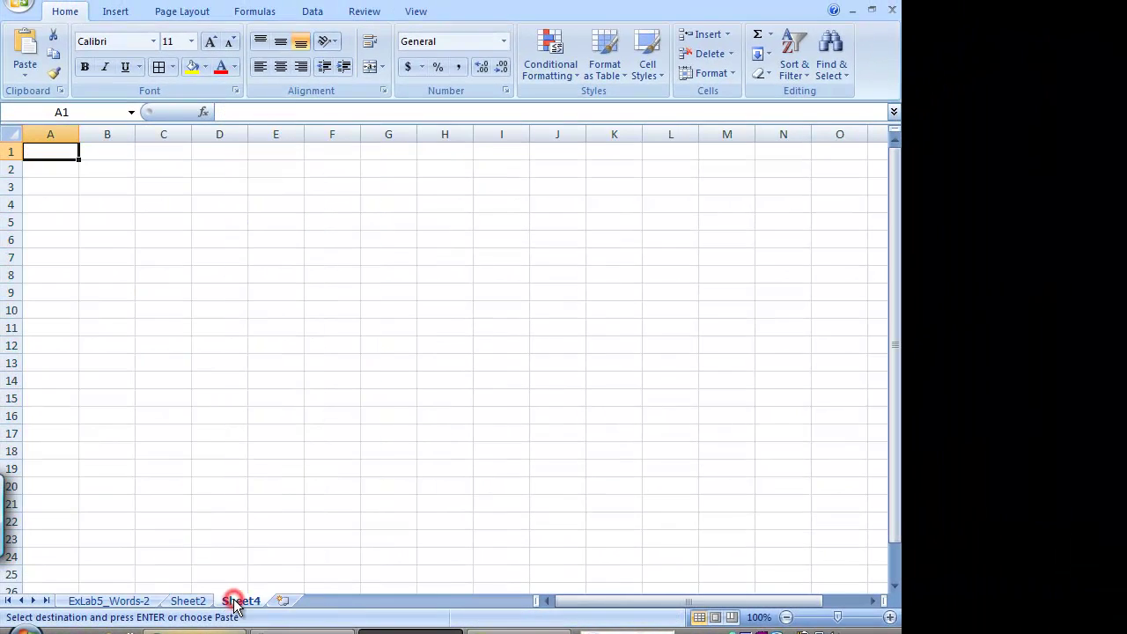
click(59, 164)
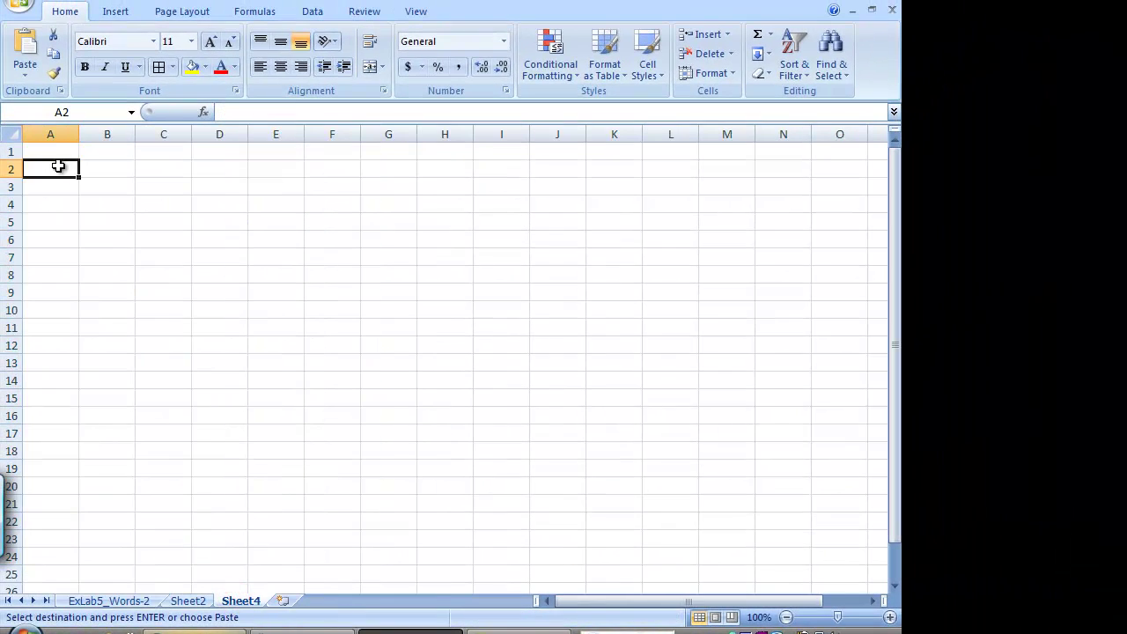
click(51, 149)
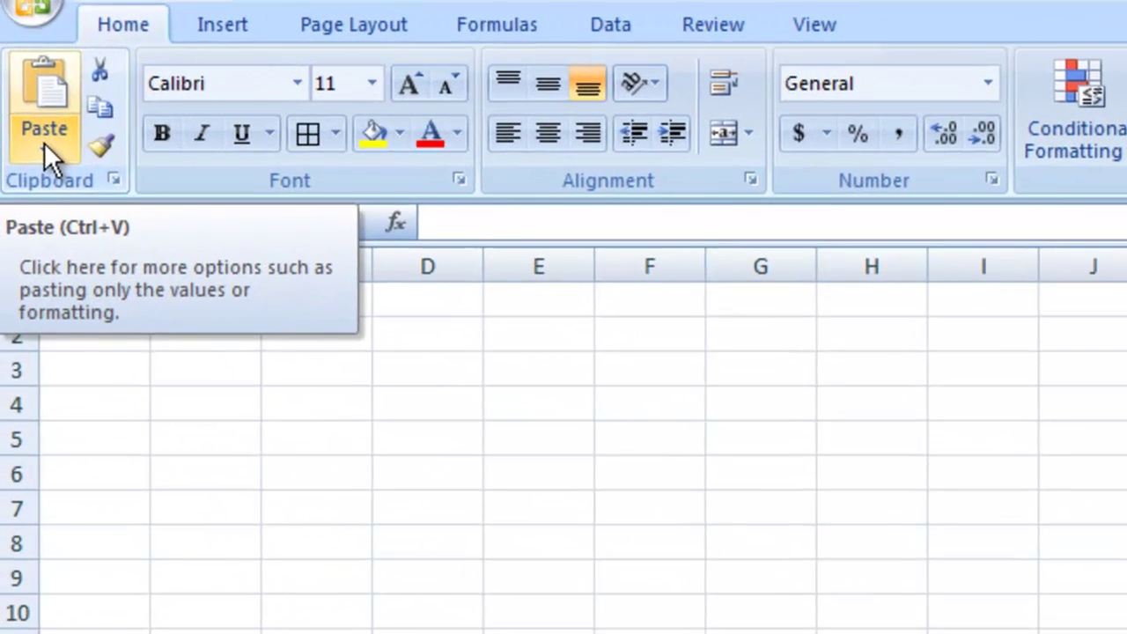
click(30, 97)
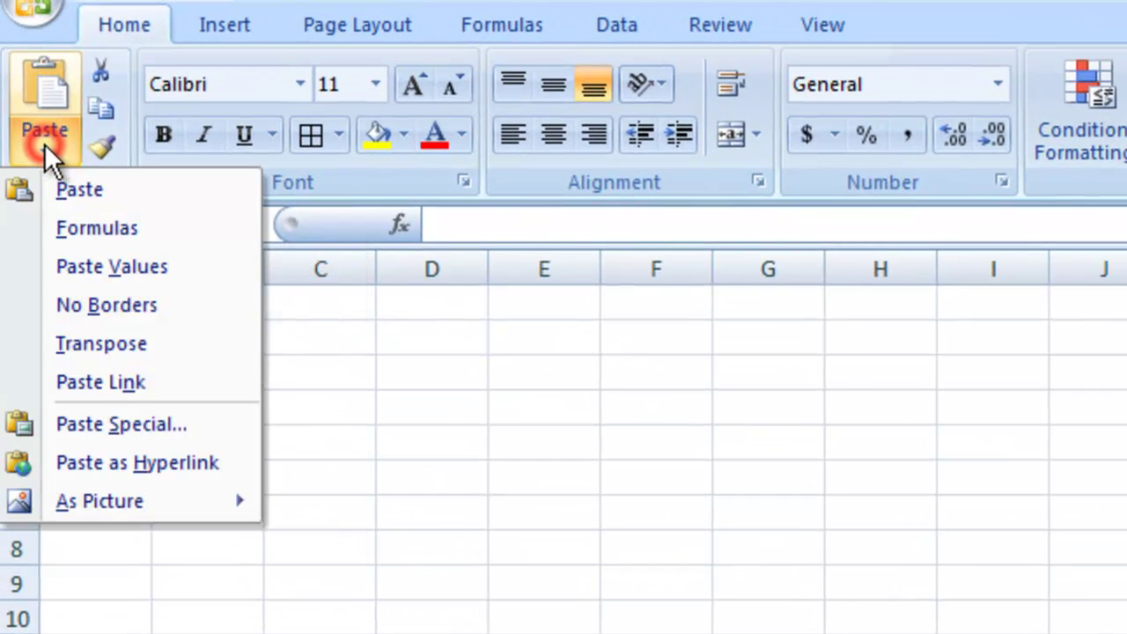
click(99, 351)
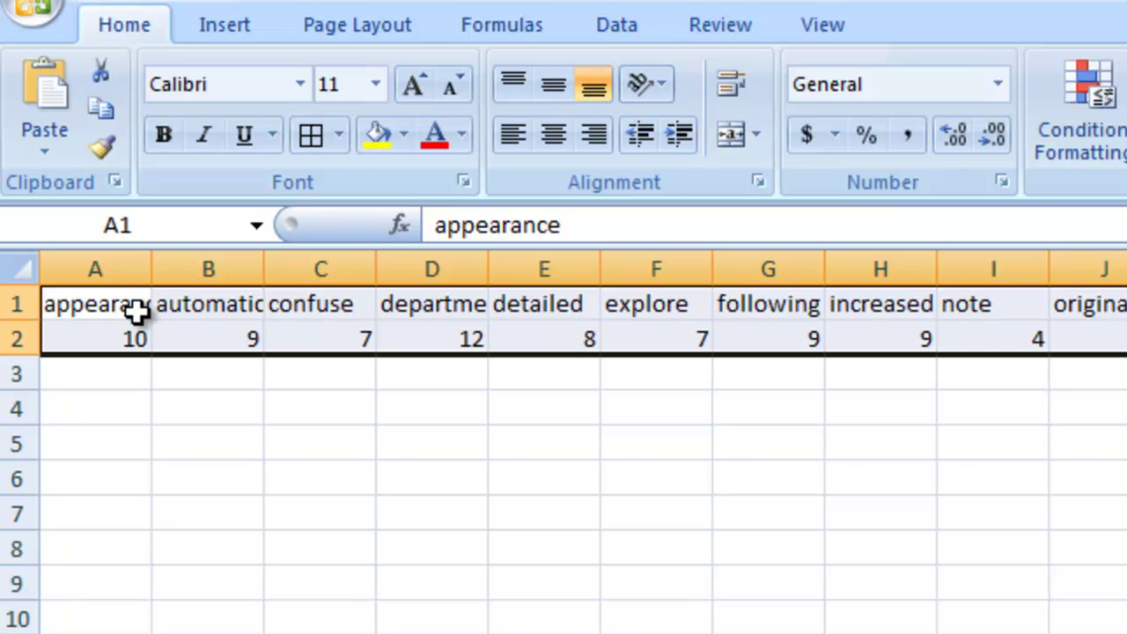
Rotate the text in the transposed words and lengths to 90 degrees
right_click(136, 308)
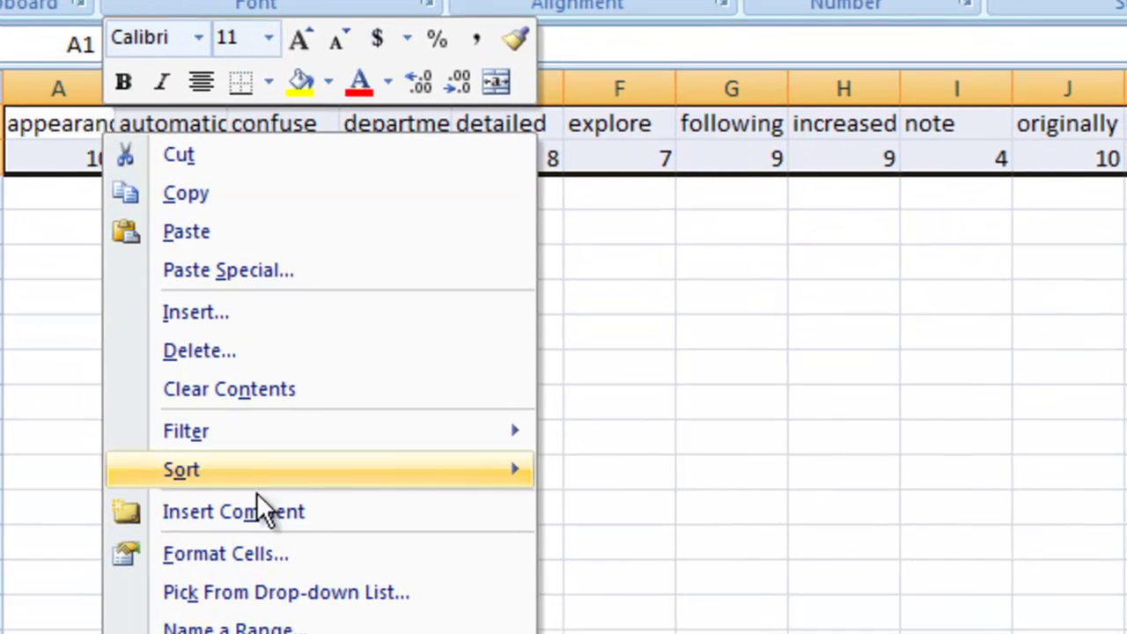
click(251, 555)
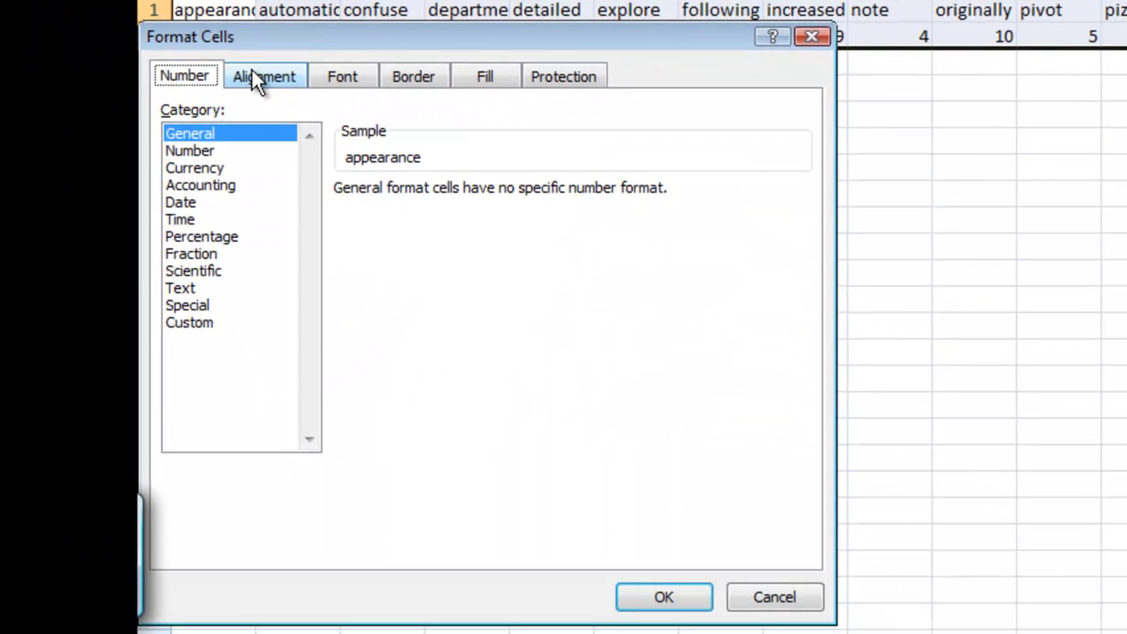
click(259, 76)
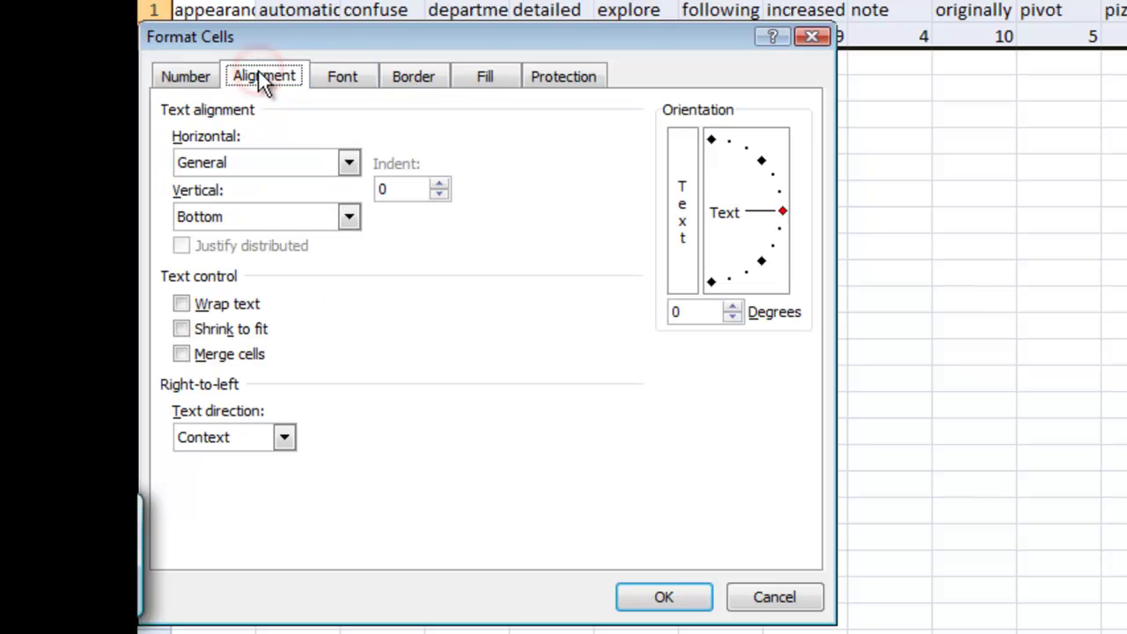
drag(781, 210, 702, 147)
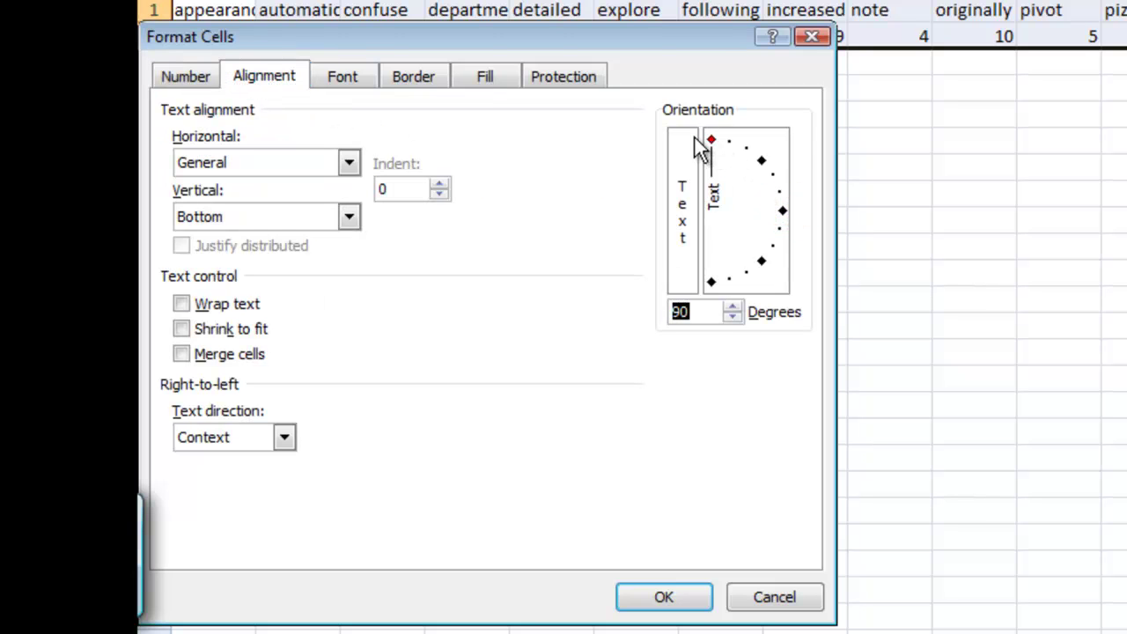
click(662, 597)
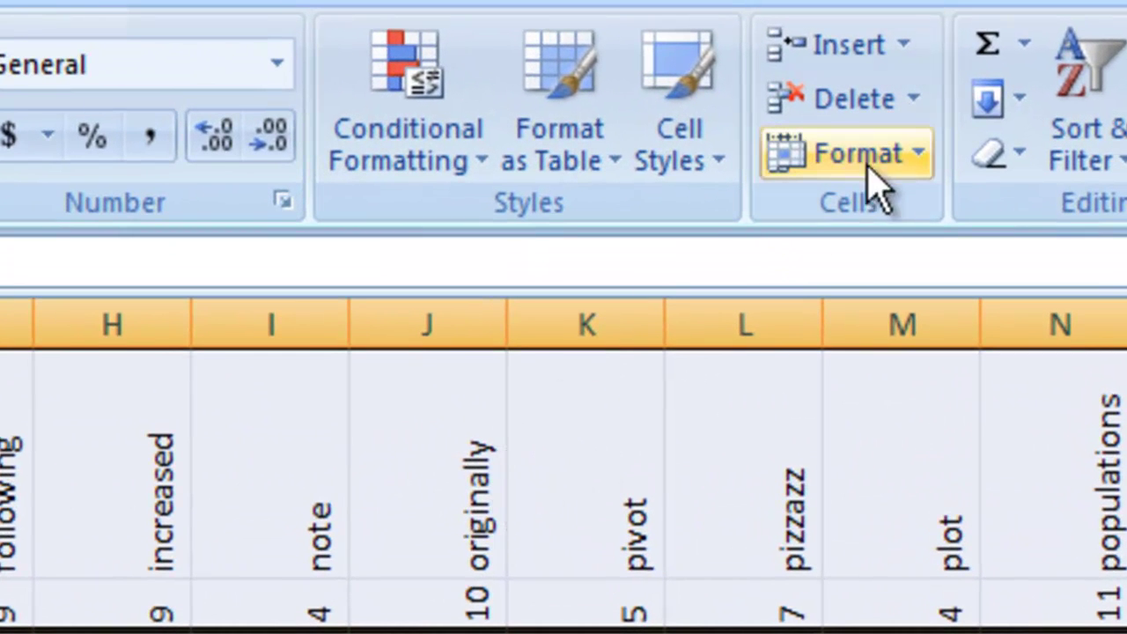
Set the column width of the transposed data to 2.71
click(899, 181)
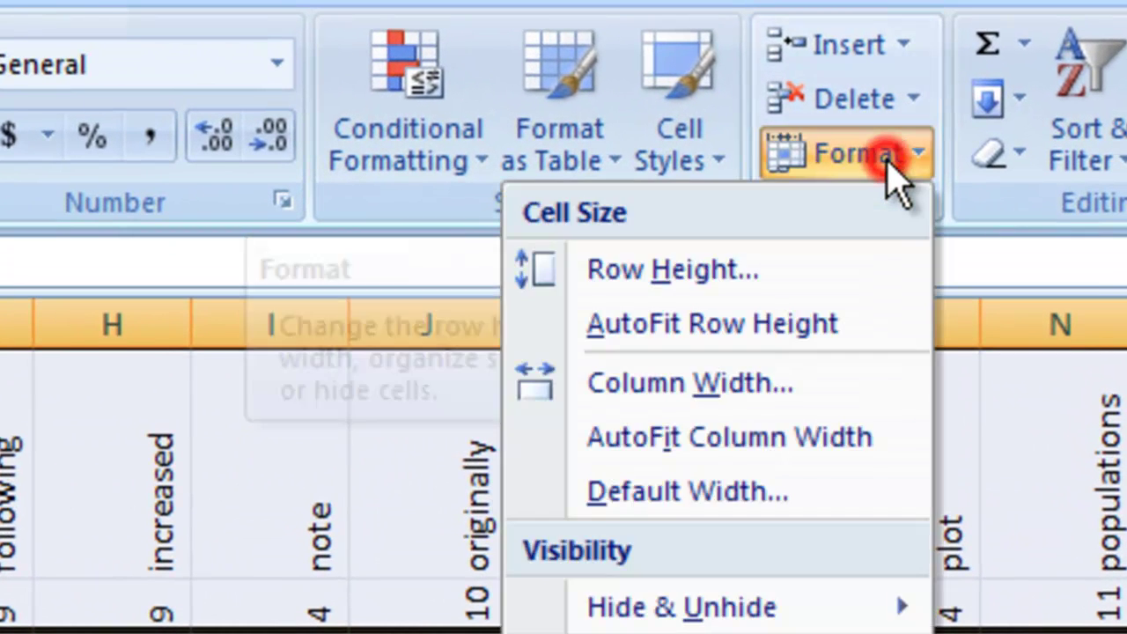
click(782, 389)
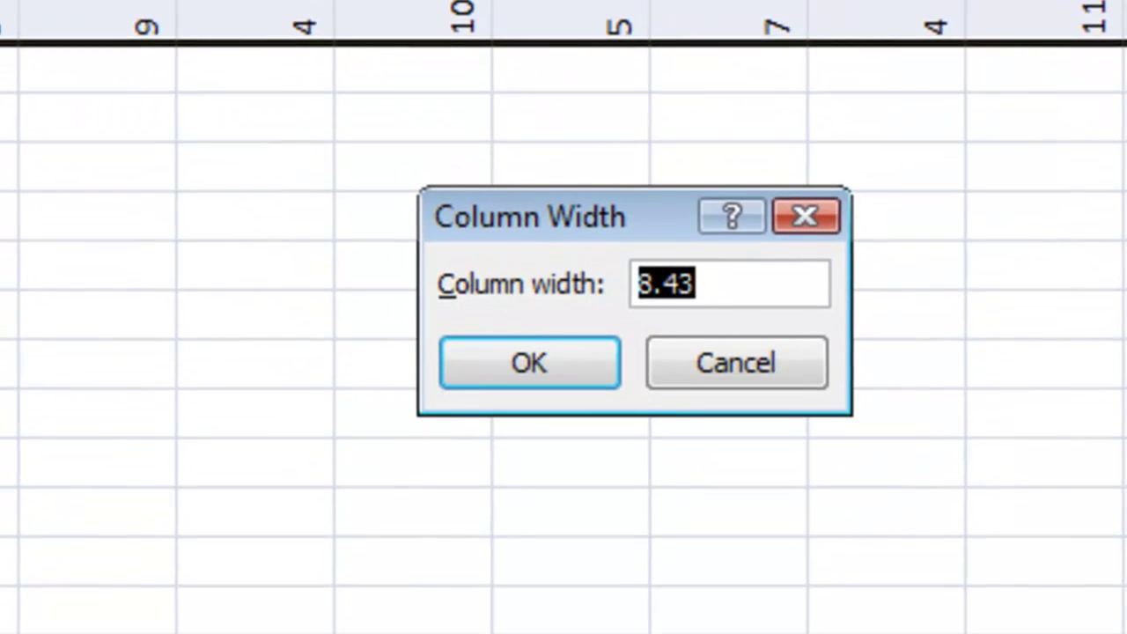
text(2.71)
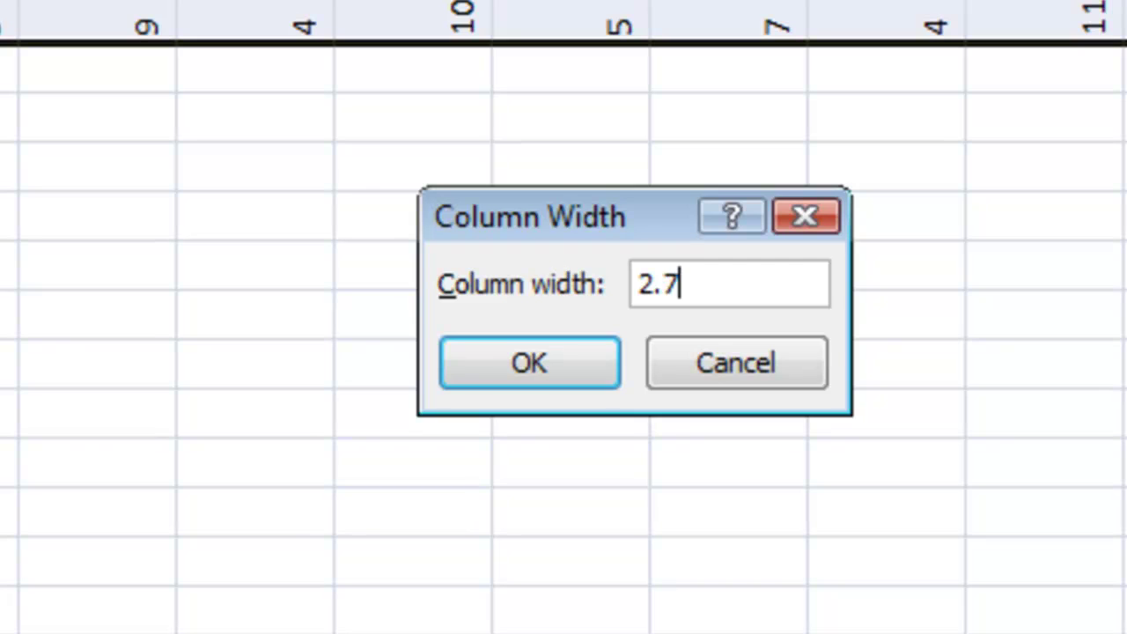
click(539, 380)
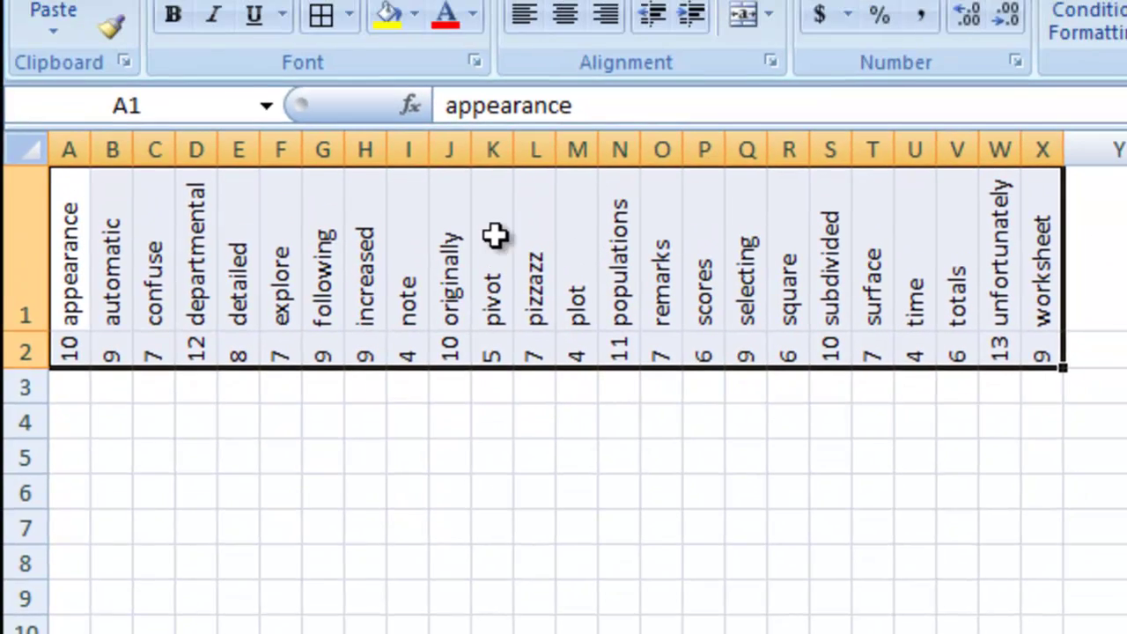
Apply all borders to the transposed table in A1:X2 and deselect it
click(348, 14)
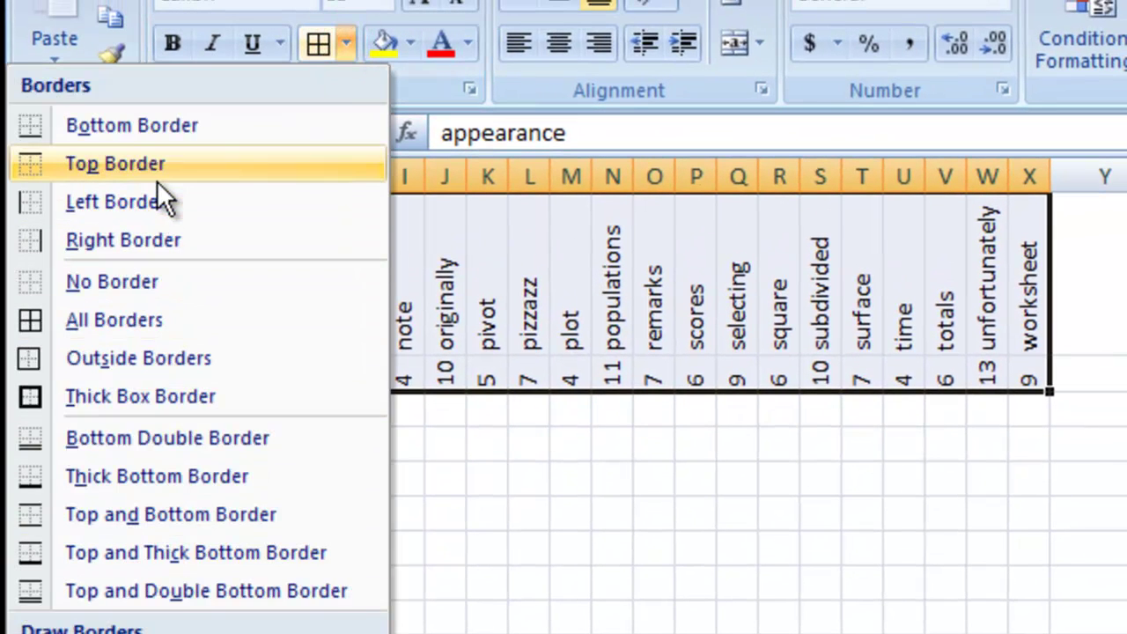
click(170, 319)
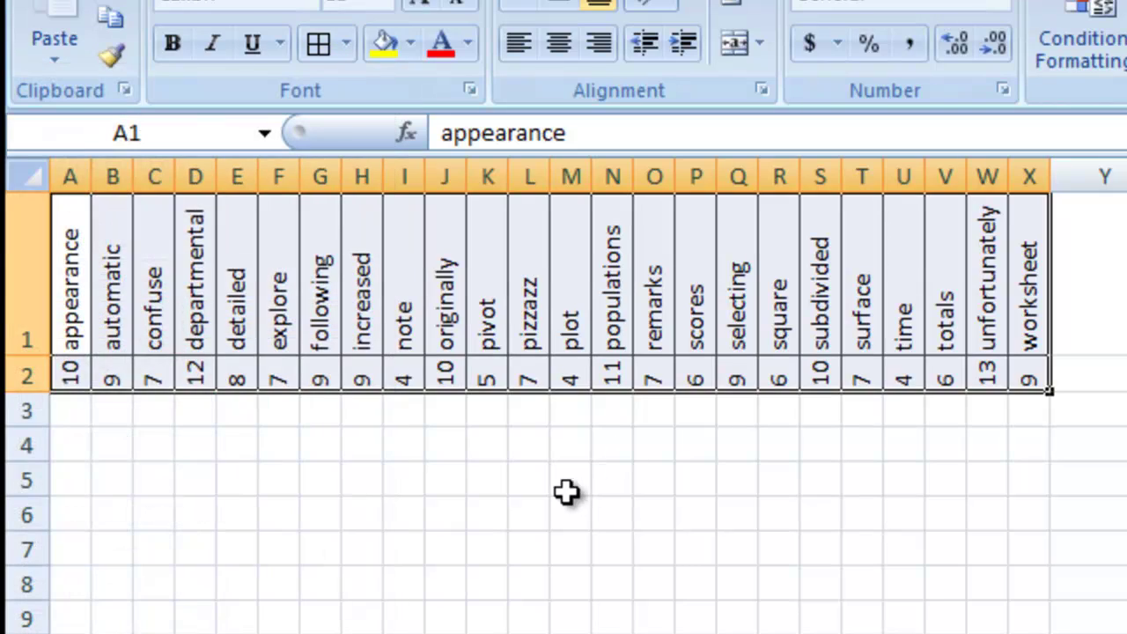
click(568, 483)
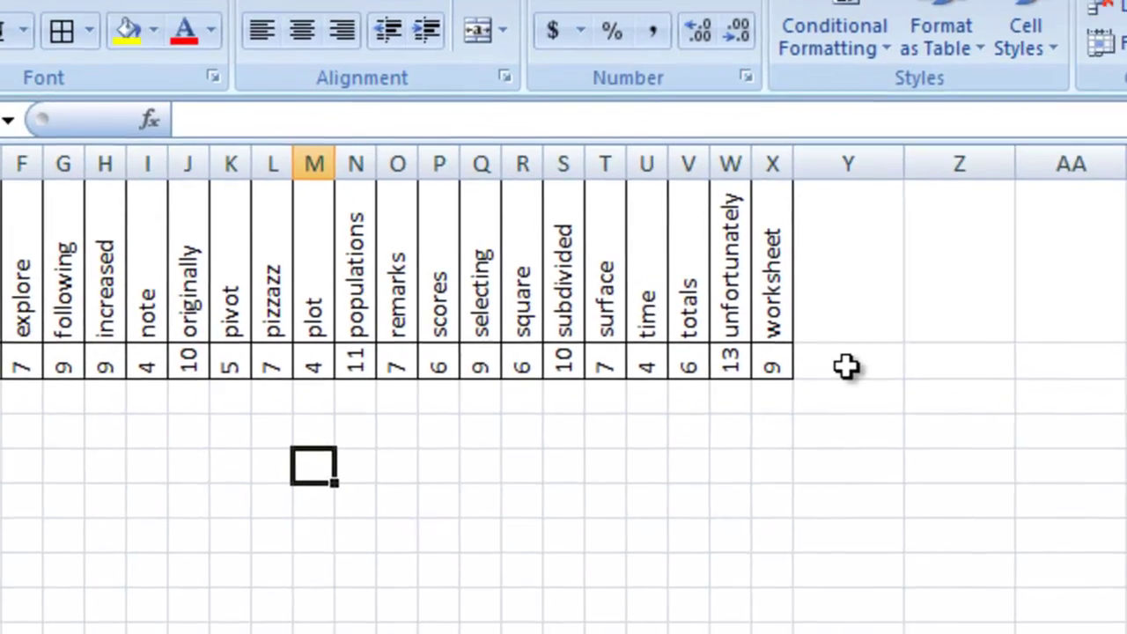
Enter the date and time 9/27/2010 7:46 PM in cell Z2
click(1104, 376)
click(762, 353)
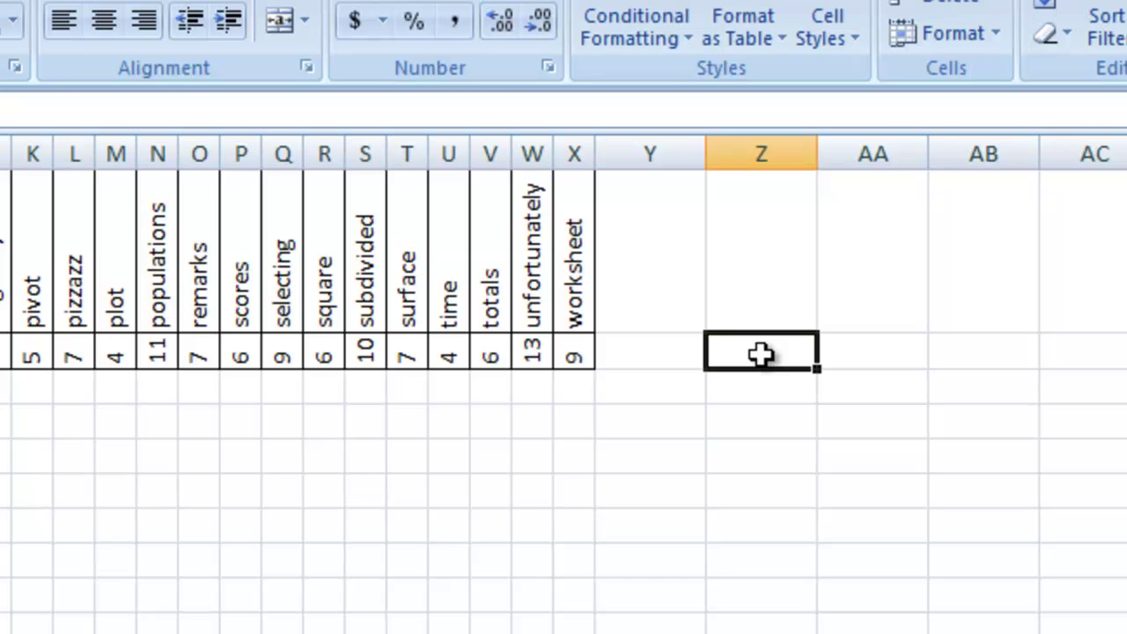
text(9/)
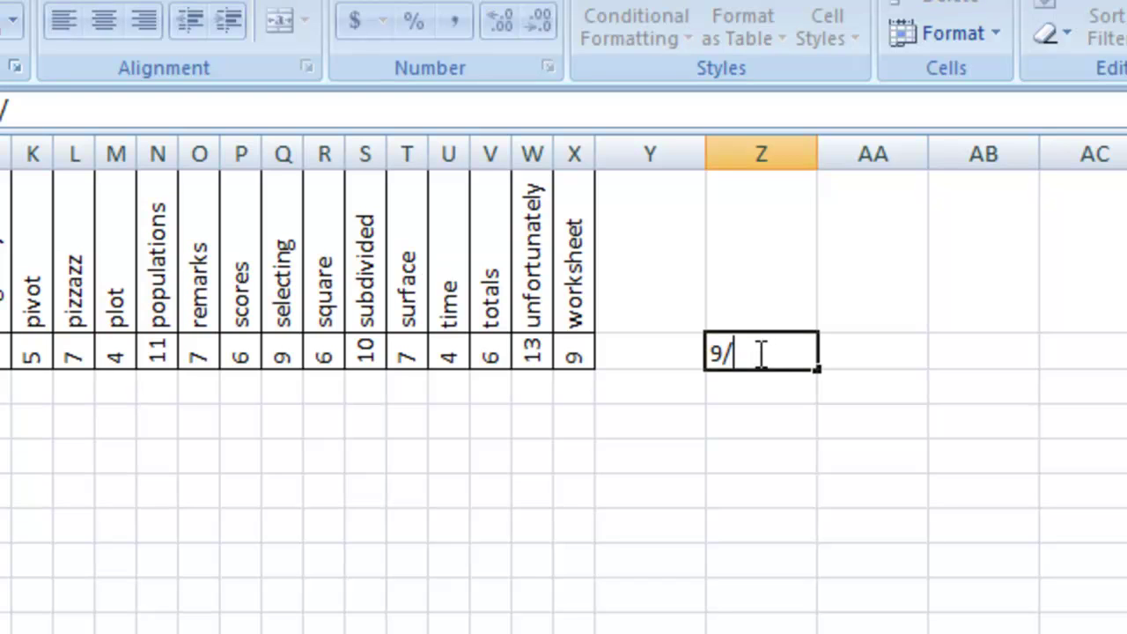
text(27/)
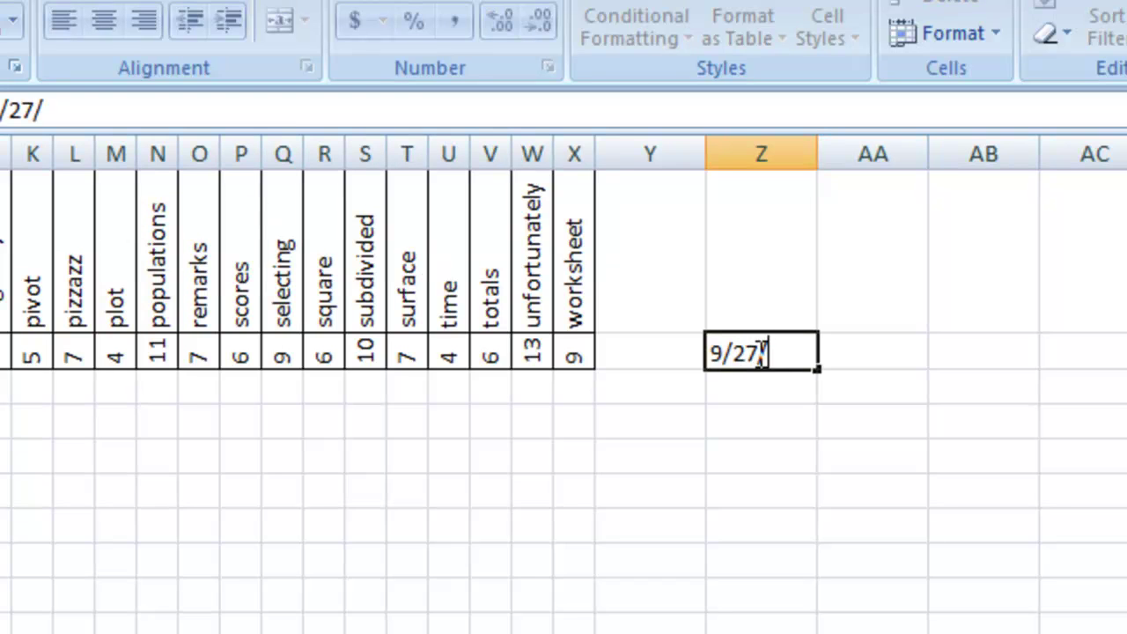
text(2010)
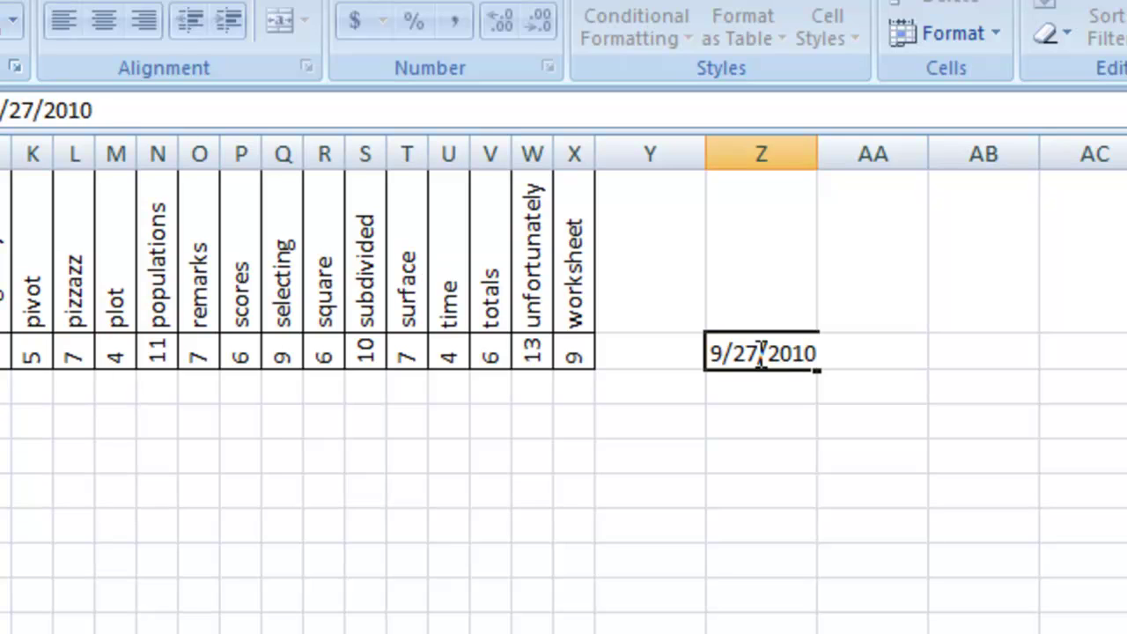
text( &:46 PM)
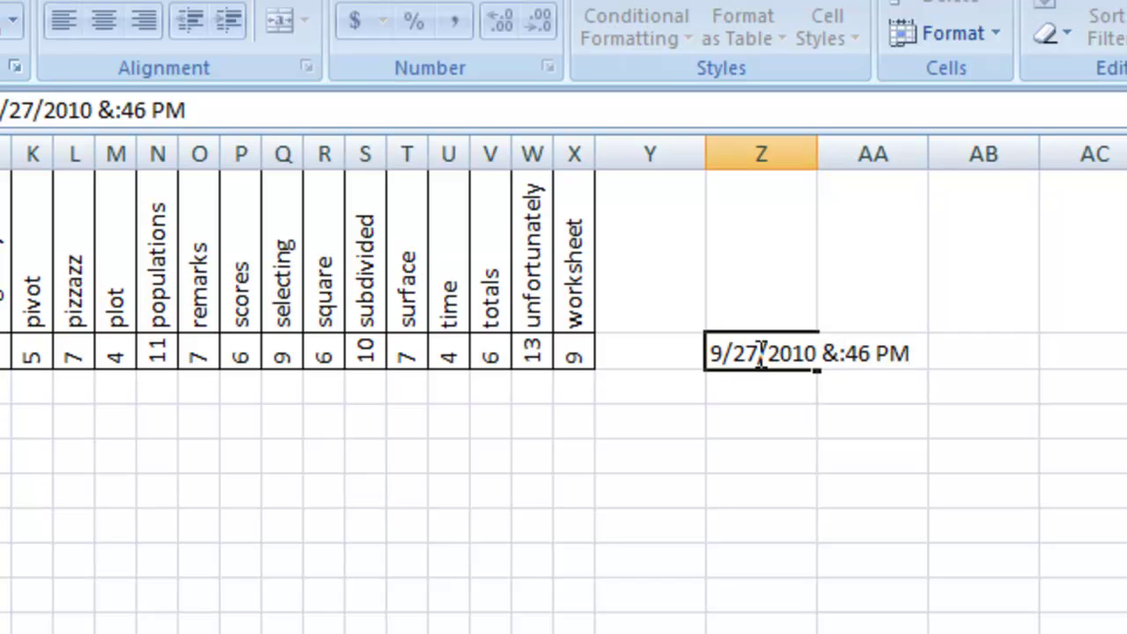
click(831, 352)
key(BackSpace)
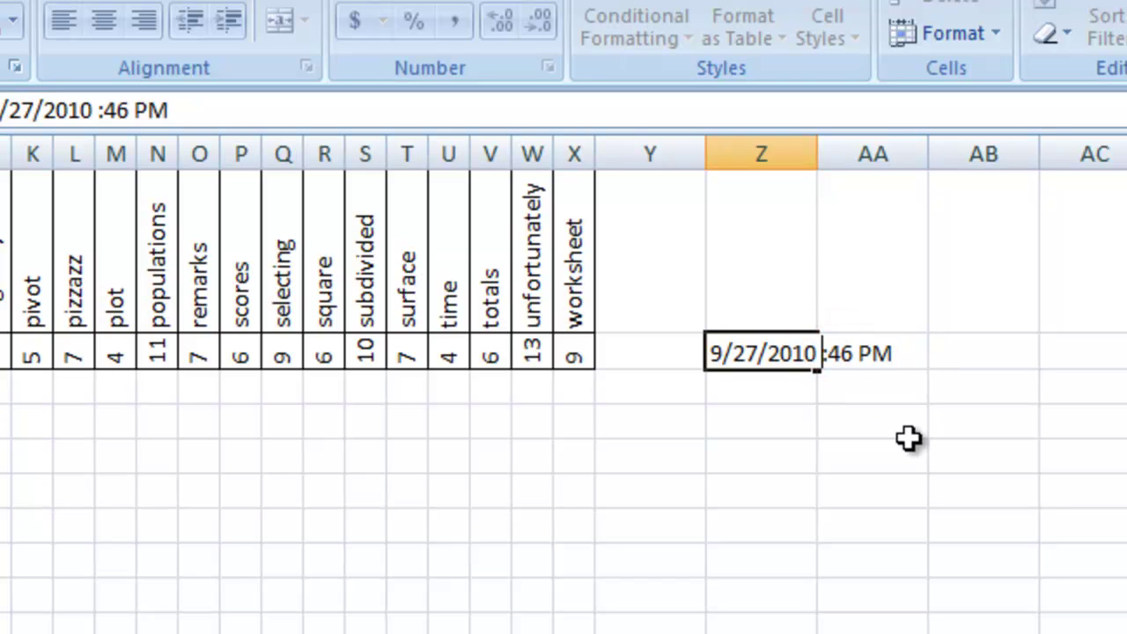
text(7)
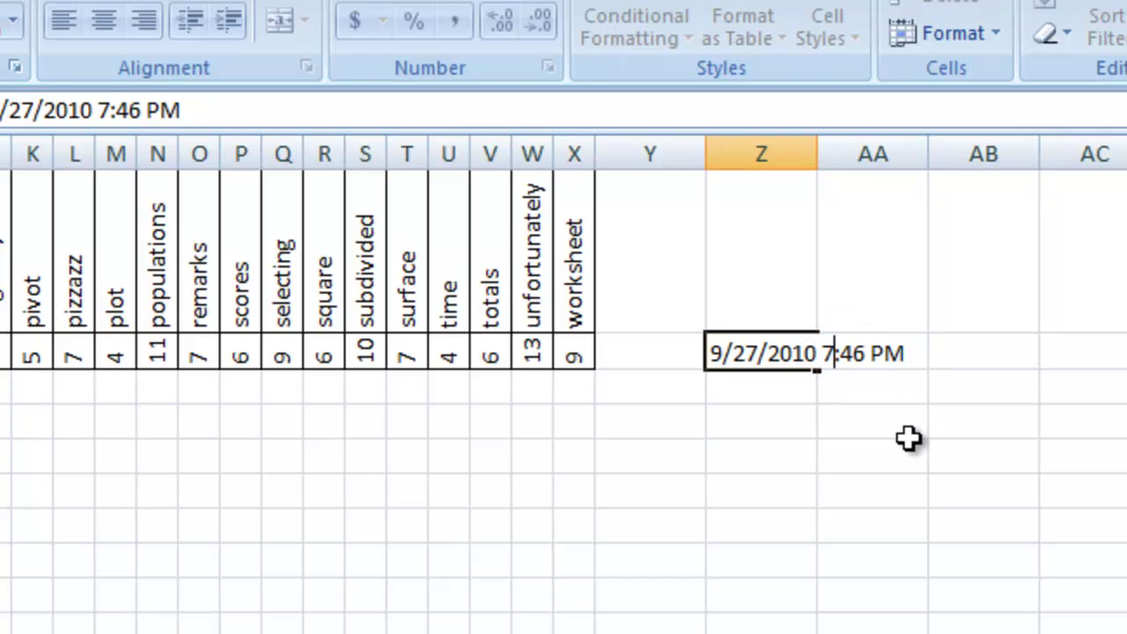
key(Return)
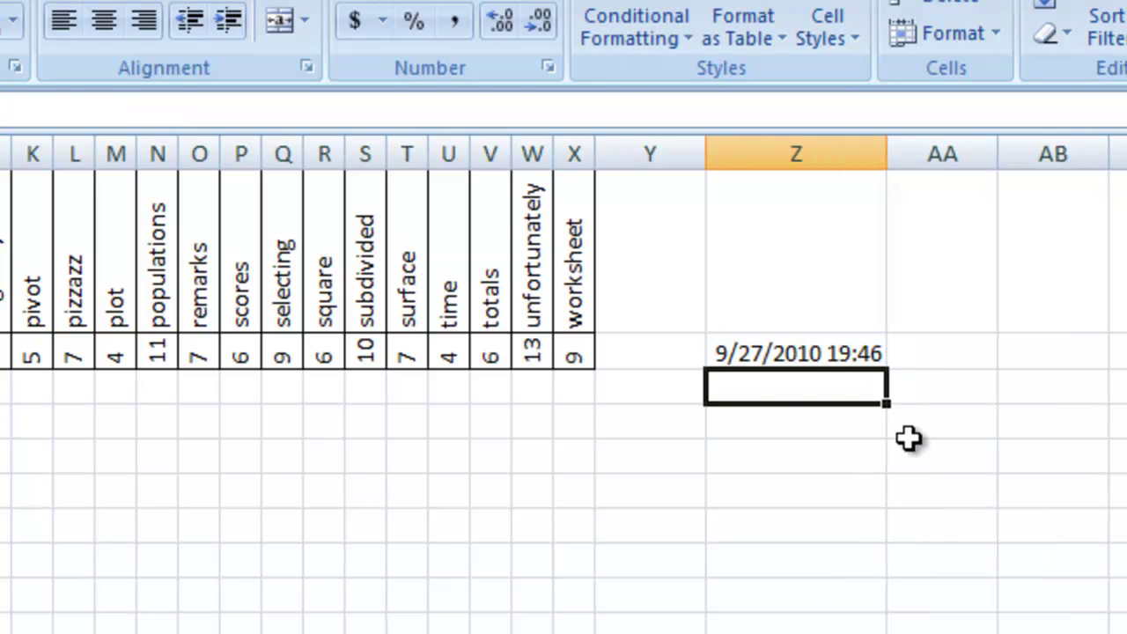
Replace the number format of cell Z2 with the custom date code dddd, mmmm dd, yyy
click(812, 355)
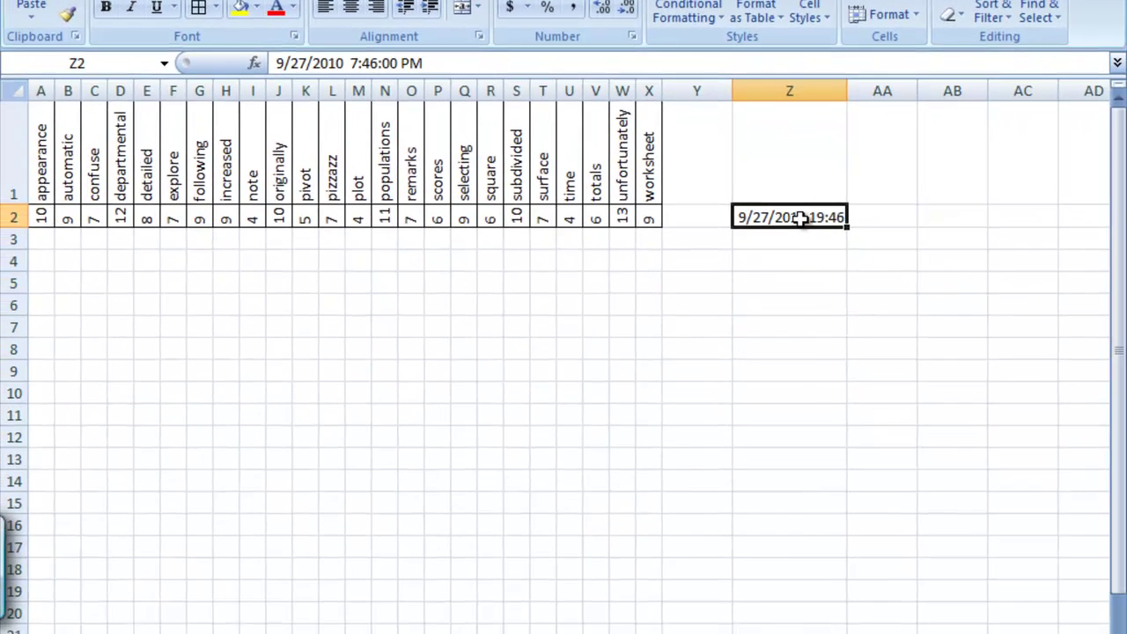
right_click(812, 355)
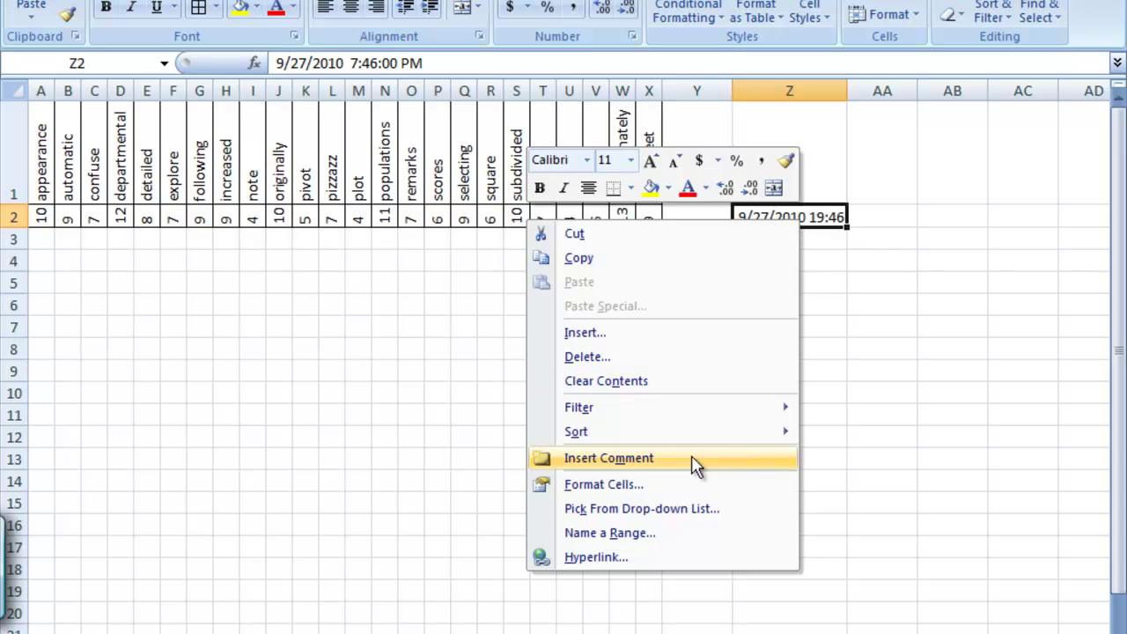
click(644, 486)
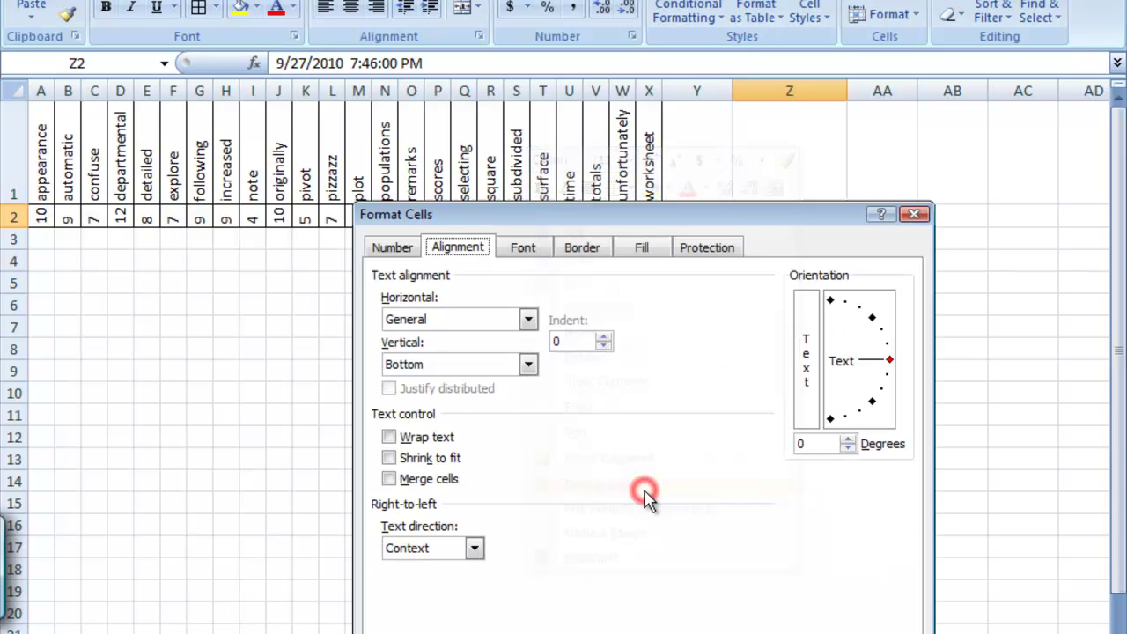
click(398, 248)
drag(588, 217, 329, 142)
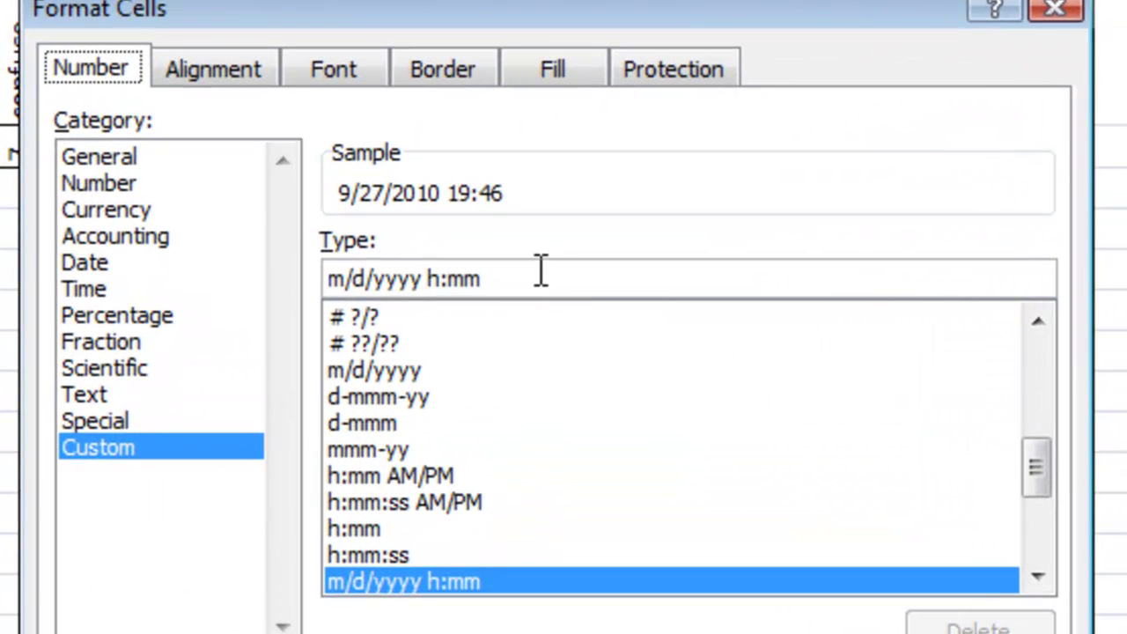
click(385, 283)
drag(557, 273, 307, 259)
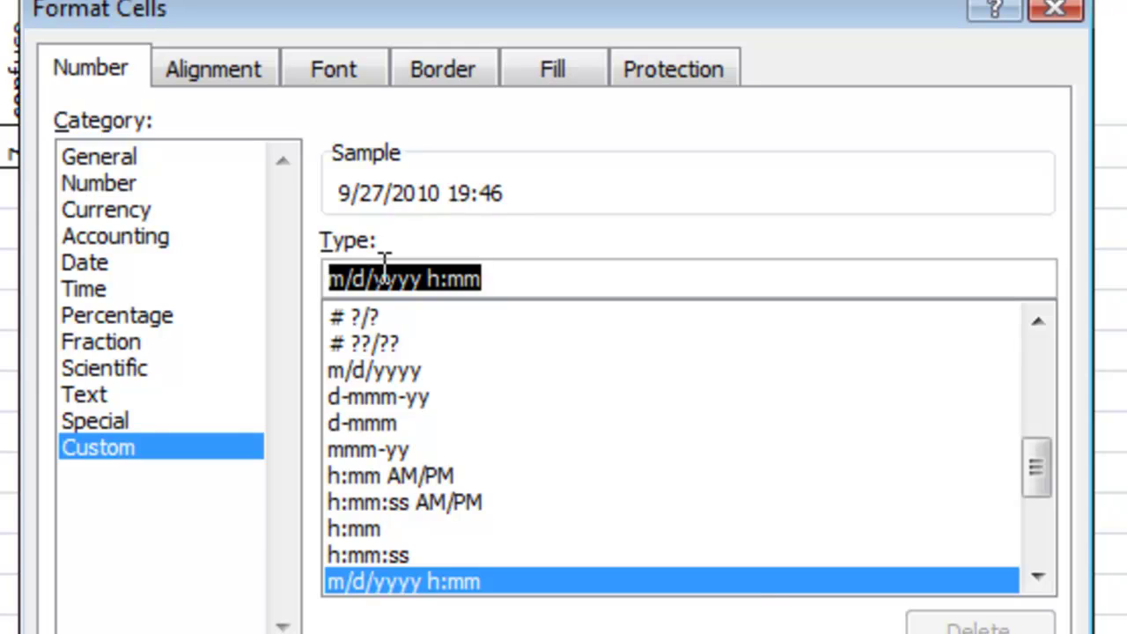
key(Delete)
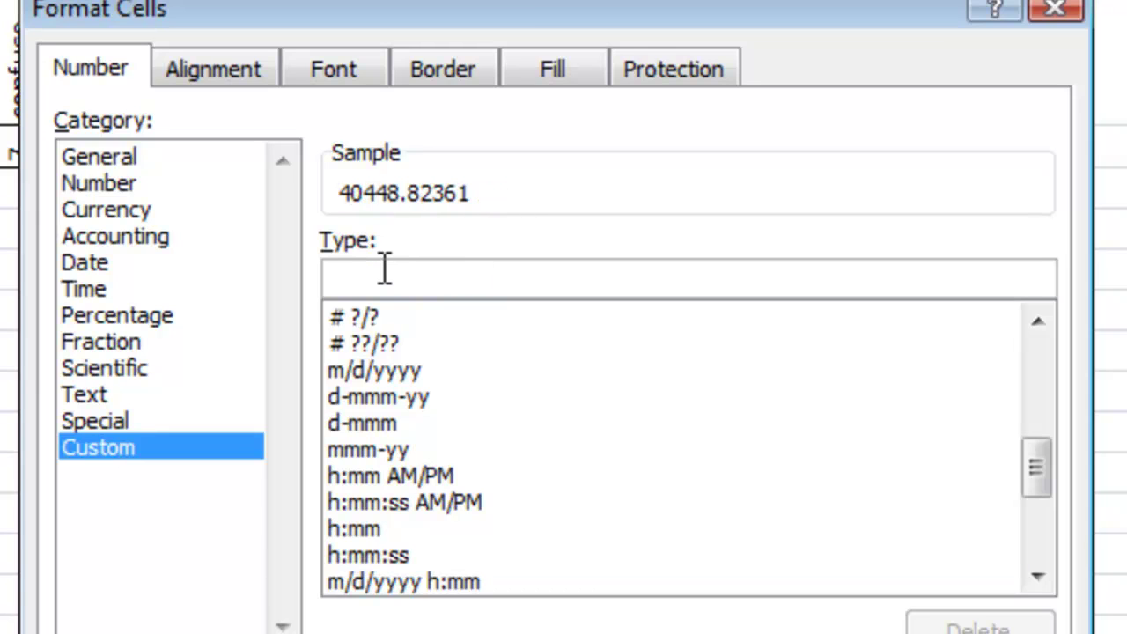
text(dddd)
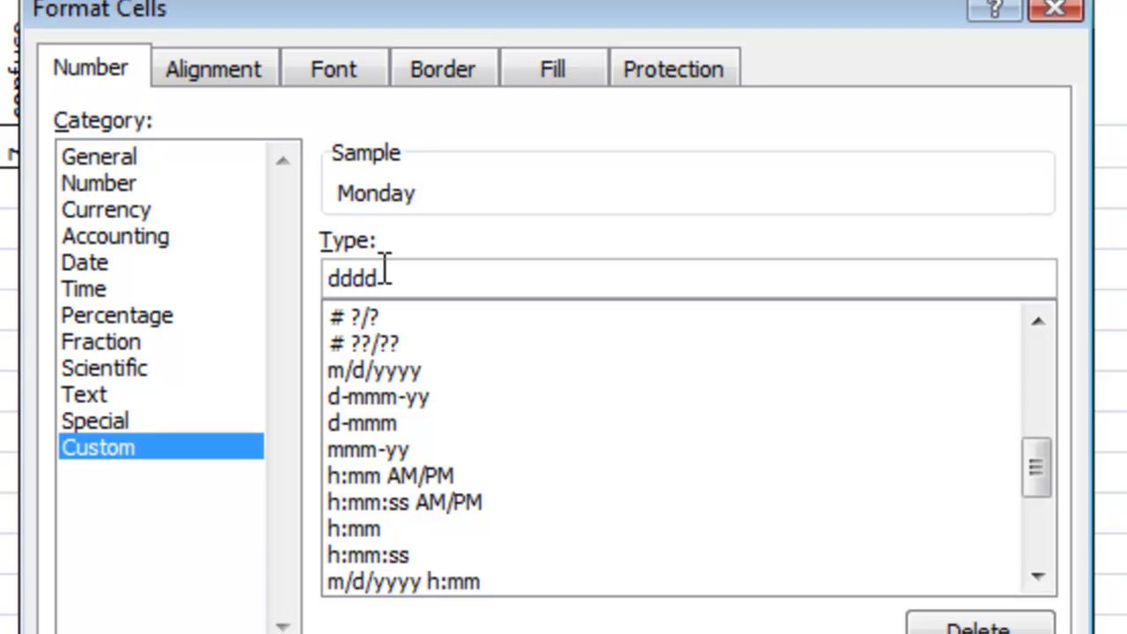
text(, mmm)
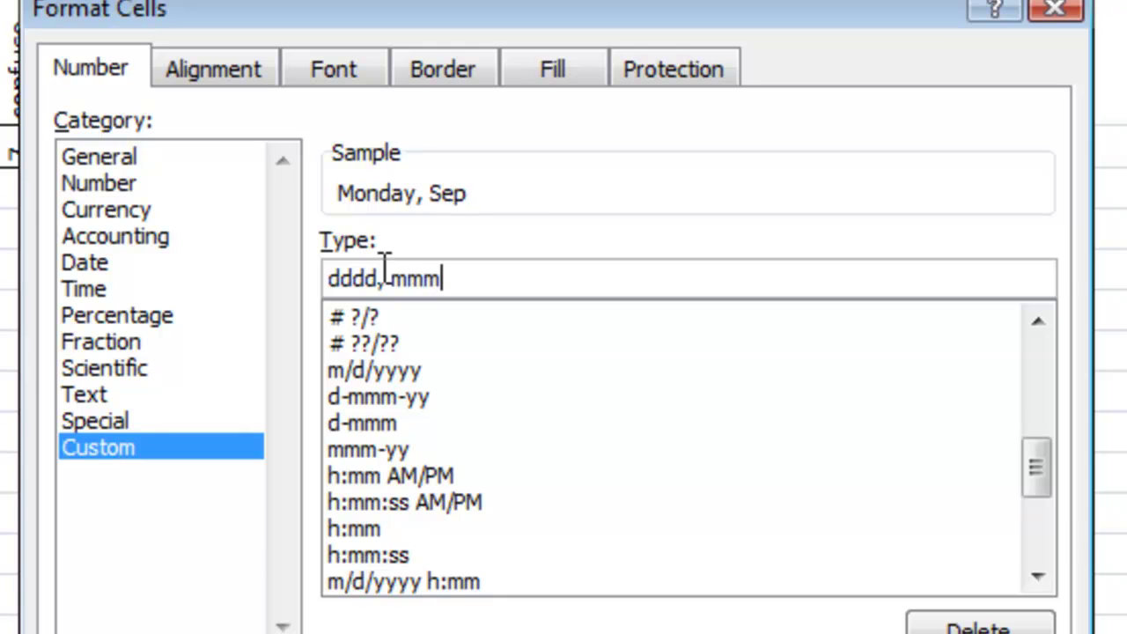
text(m dd,)
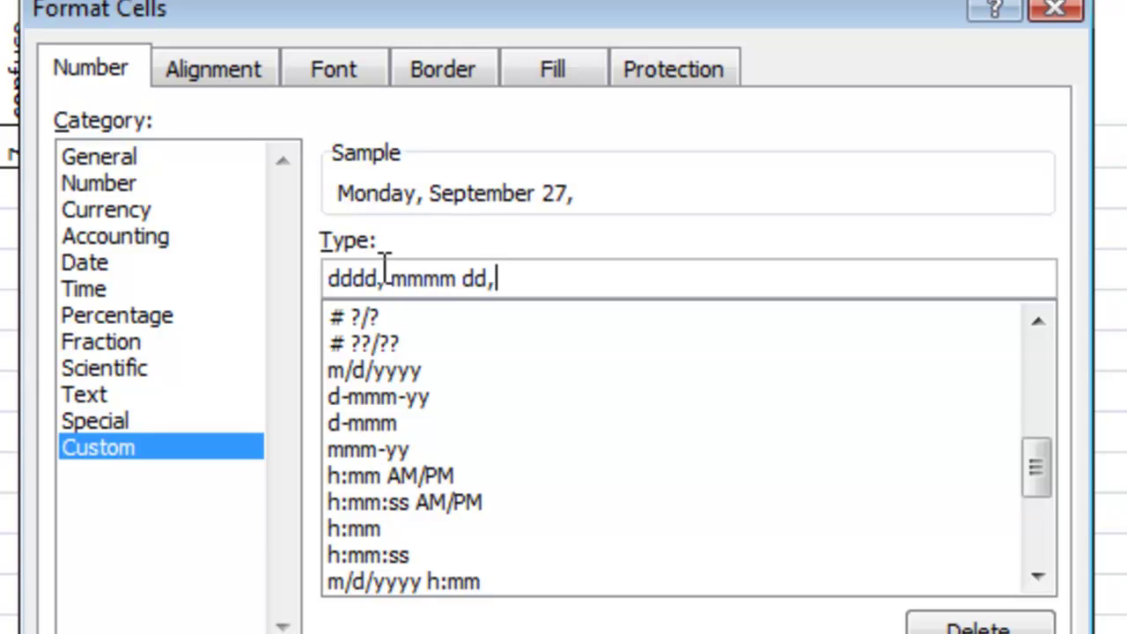
text( yyy)
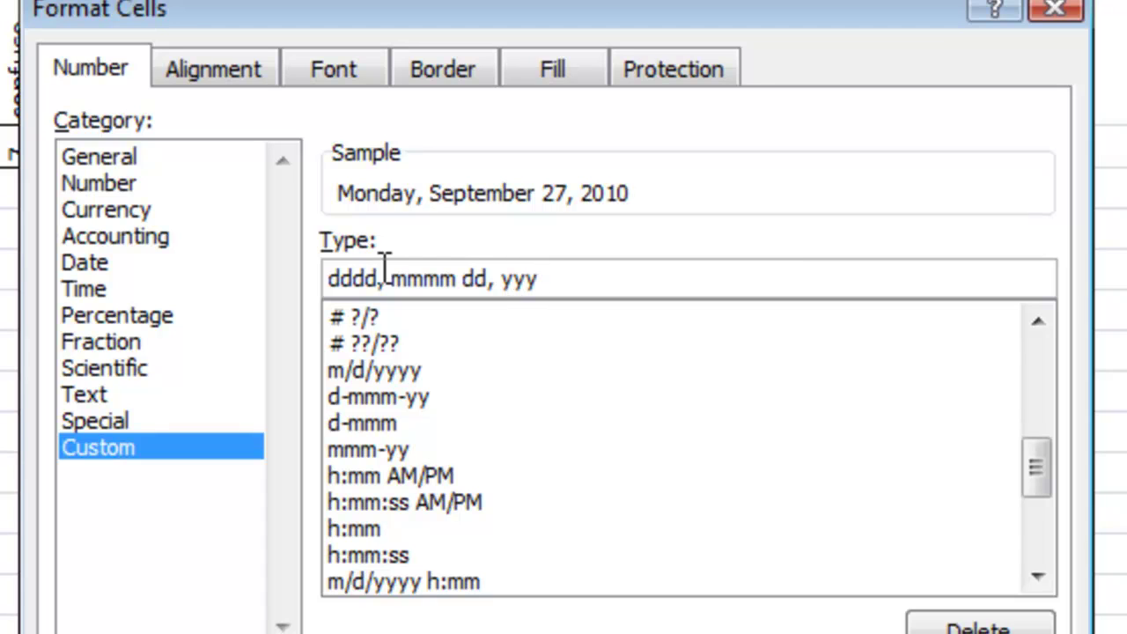
Extend the custom format code with the time part h:m AM/PM and apply it to the cell
text( H)
key(BackSpace)
text(h:m)
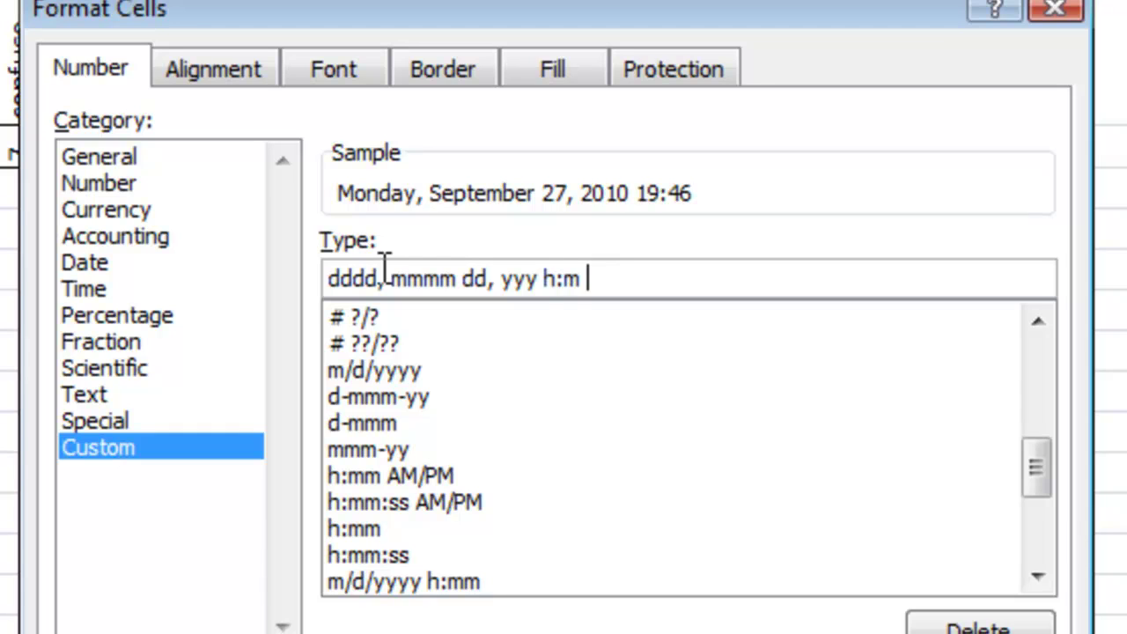
text( AM/PM)
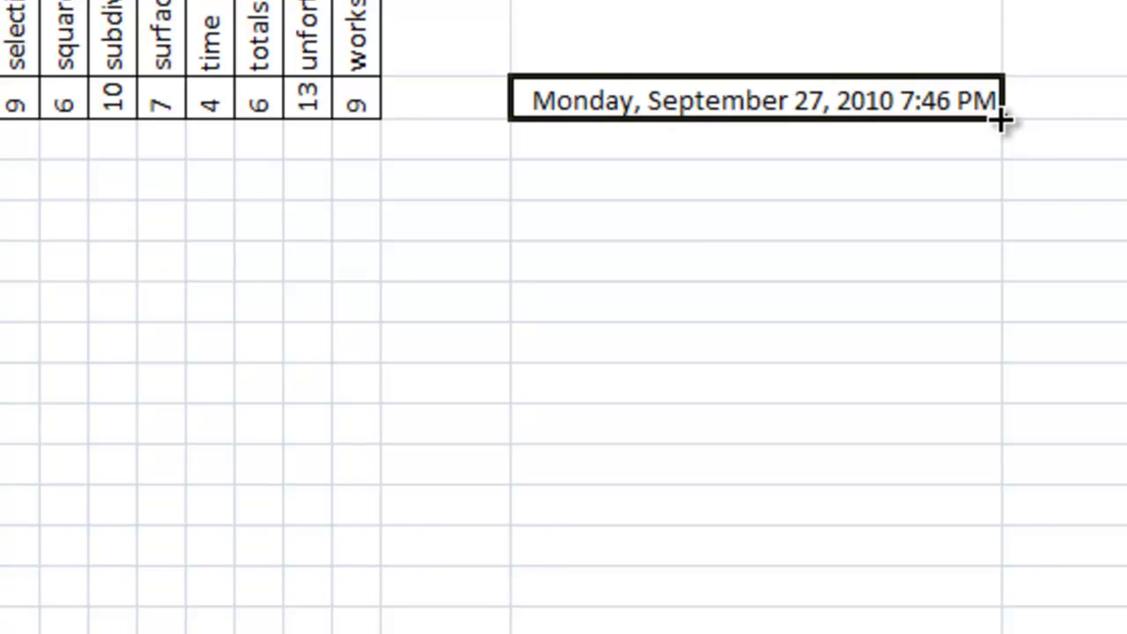
Fill the formatted date and time down column Z as a daily series past October 10, 2010, and widen the column to fit
drag(1001, 119, 1001, 630)
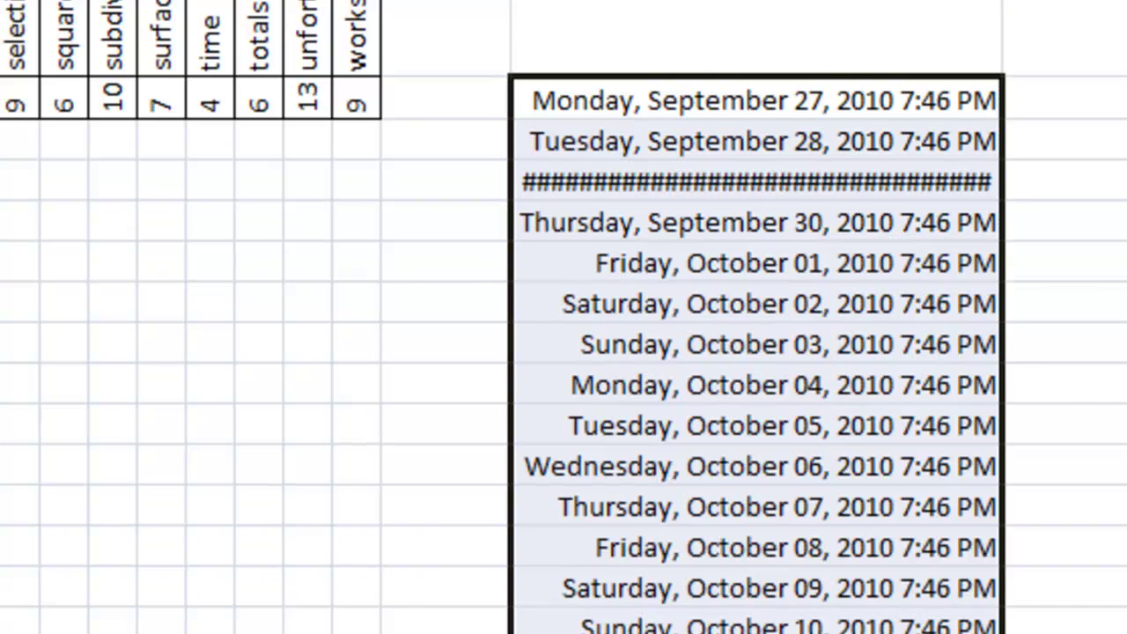
drag(1004, 0, 1102, 0)
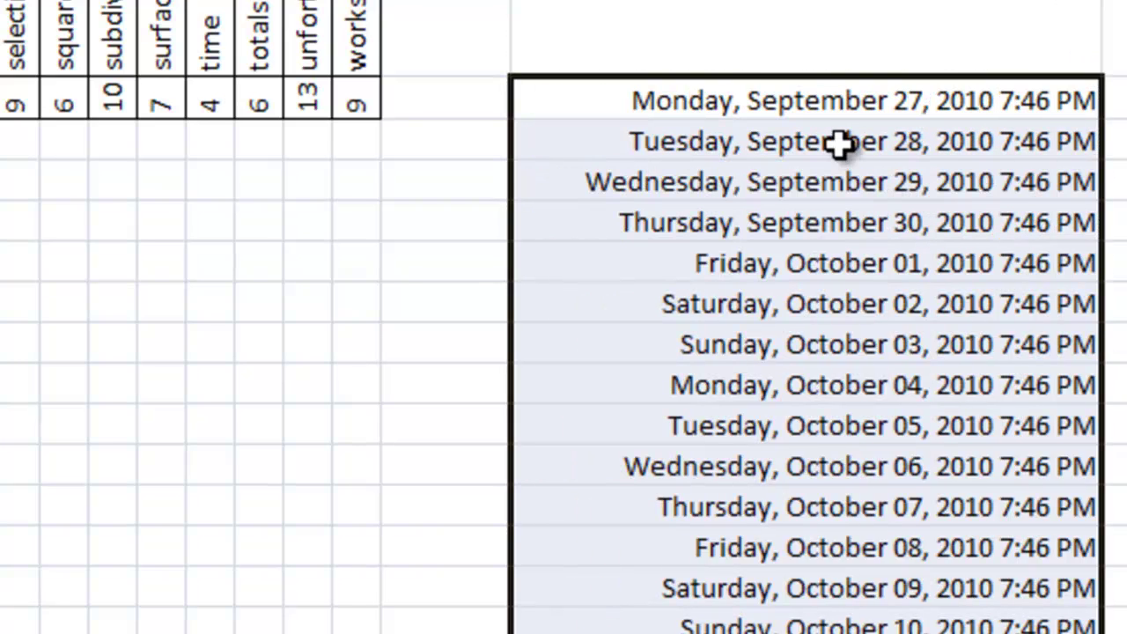